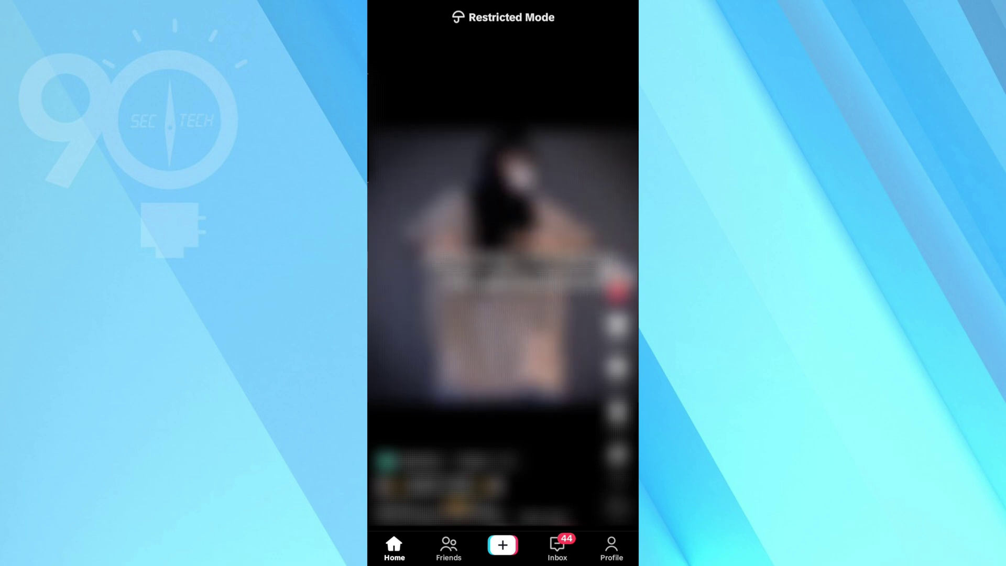
Go to your own profile and bring up its three-line account options menu
left_click(611, 548)
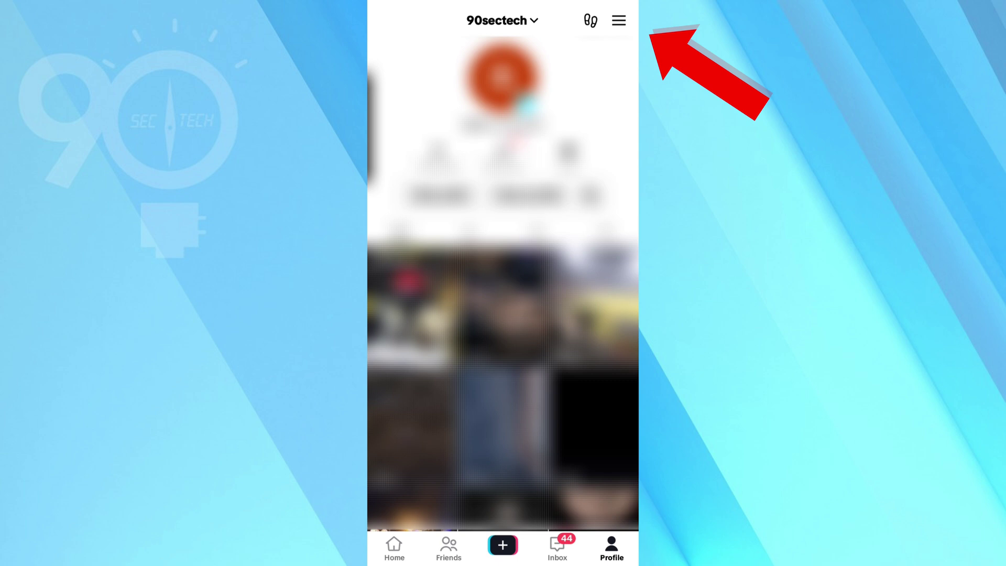
left_click(618, 21)
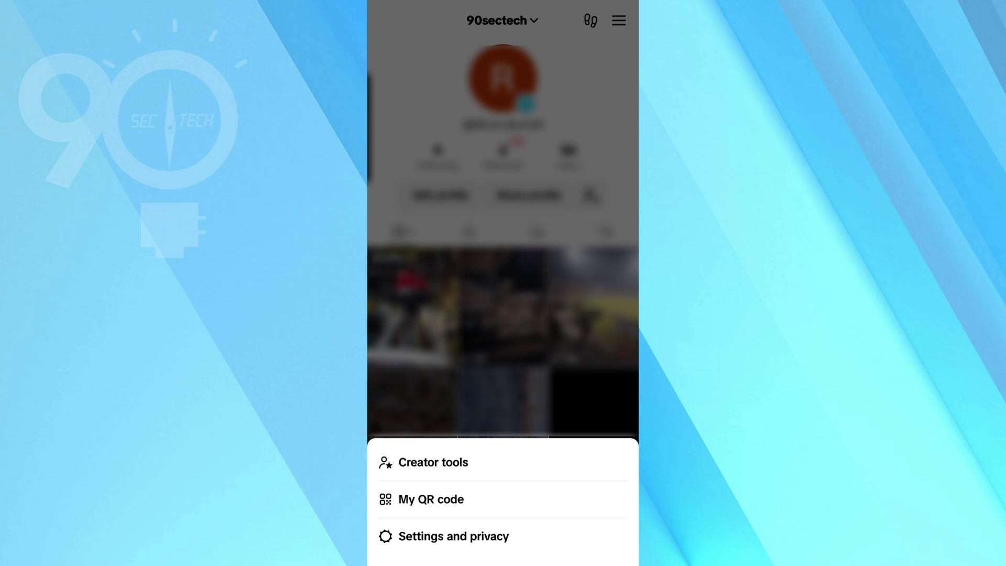
Choose Settings and privacy from the account options sheet
left_click(453, 536)
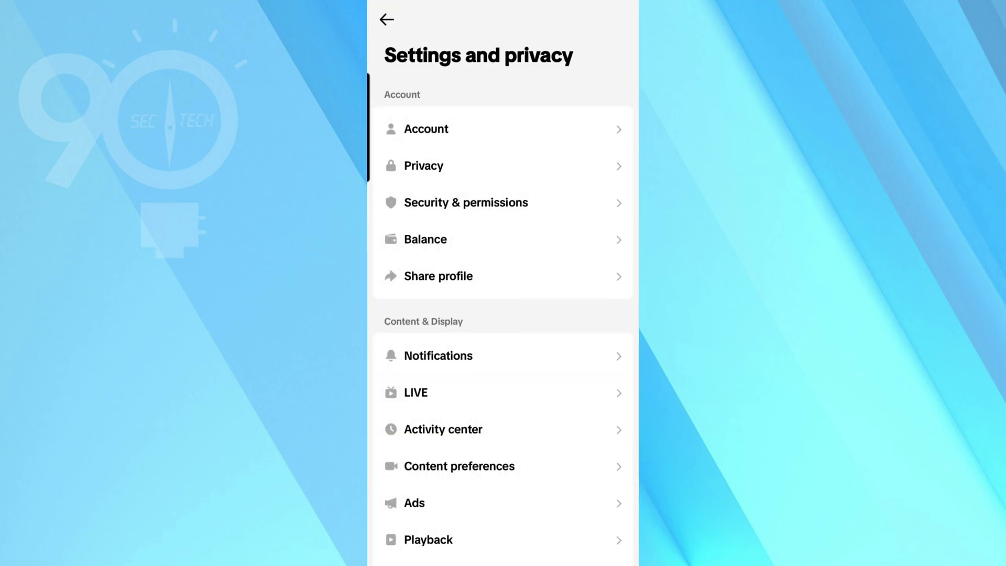
scroll(504, 294, "down", 1)
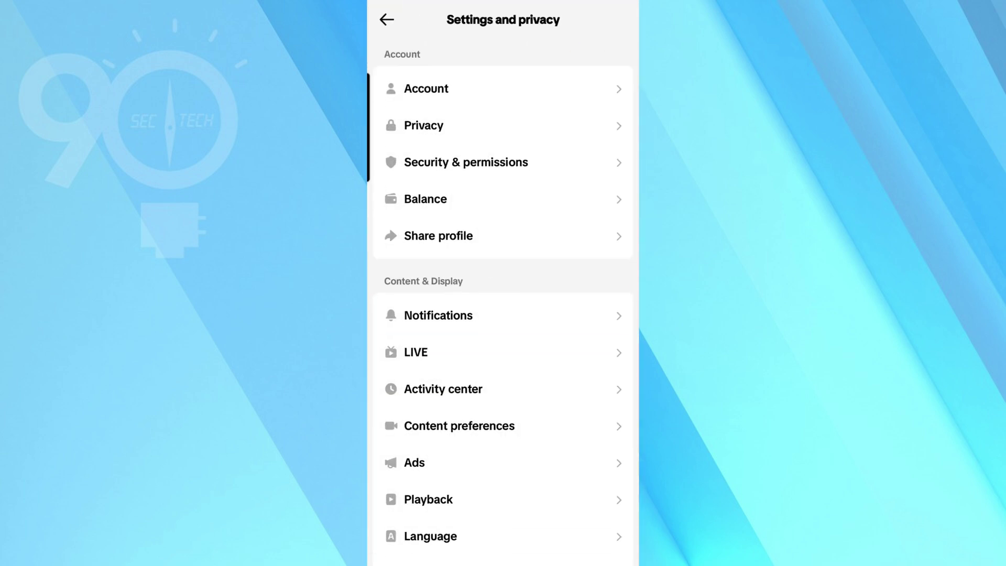
scroll(503, 293, "down", 1)
scroll(503, 293, "down", 2)
scroll(503, 294, "down", 1)
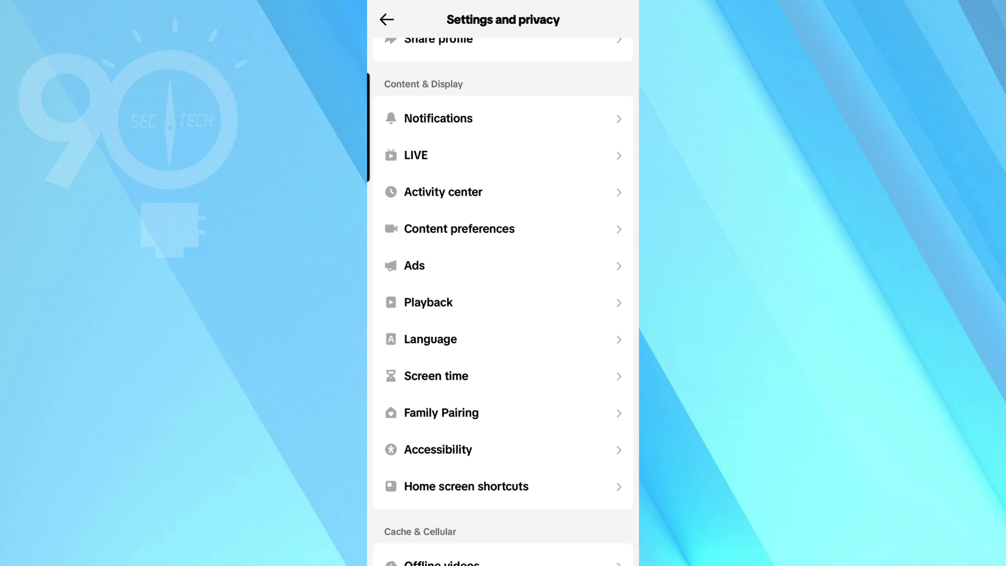
Enter Content preferences to reach the Restricted Mode setting
left_click(504, 244)
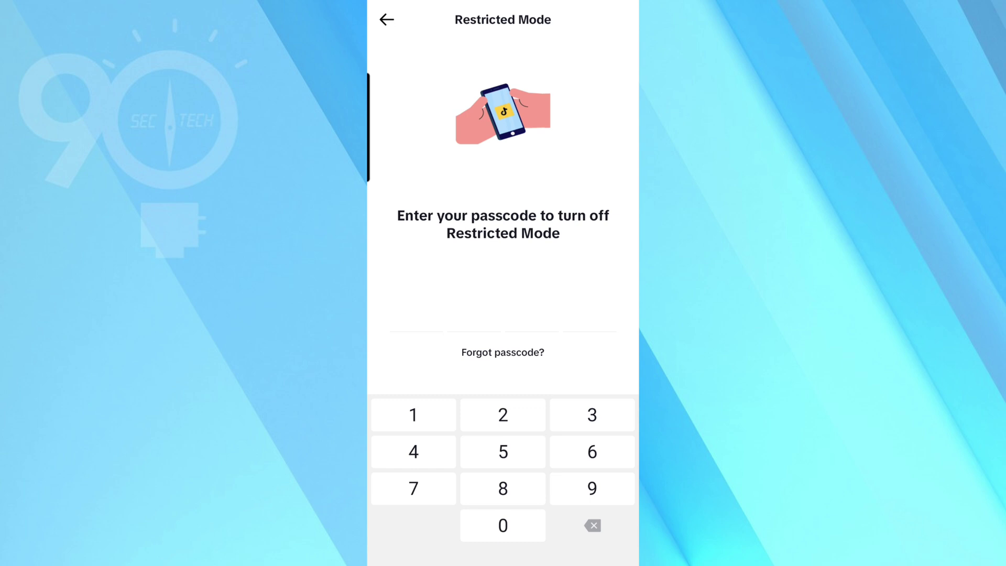
Enter the four-digit passcode on the keypad to turn off Restricted Mode
left_click(592, 452)
left_click(503, 415)
left_click(592, 452)
left_click(503, 415)
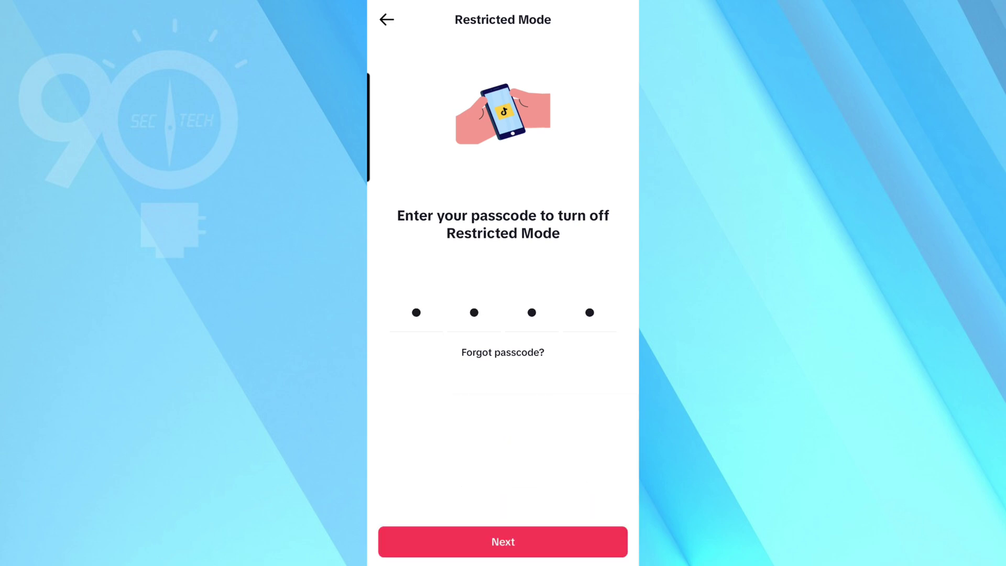